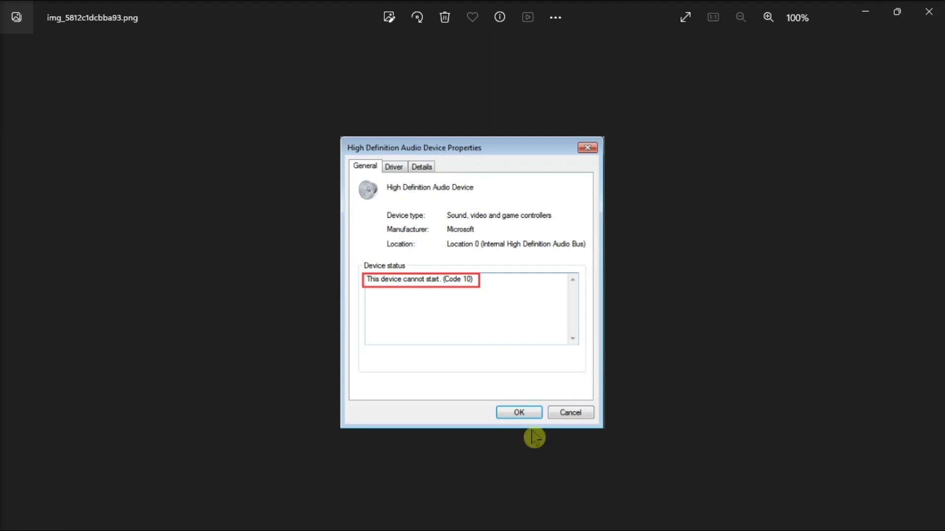
Step: Launch the Hardware and Devices troubleshooter from Run with 'msdt.exe -id DeviceDiagnostic'
click(367, 514)
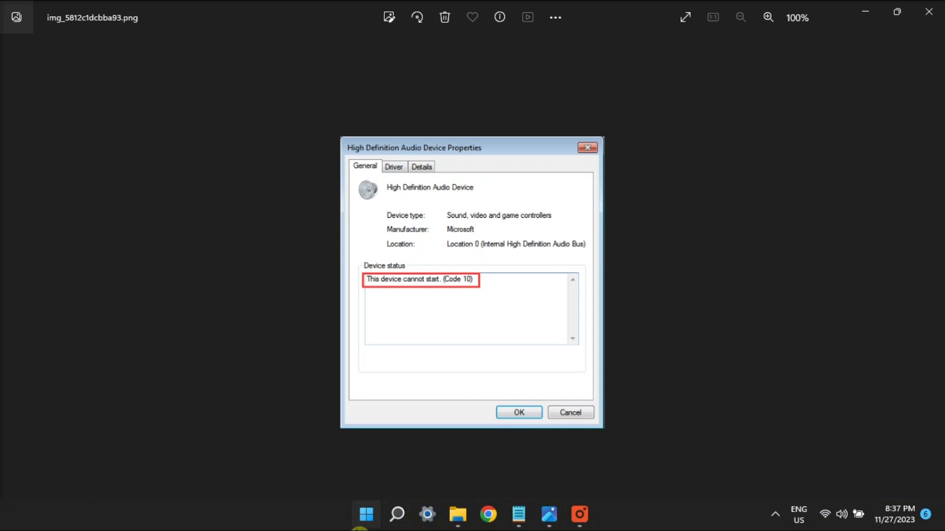
click(658, 473)
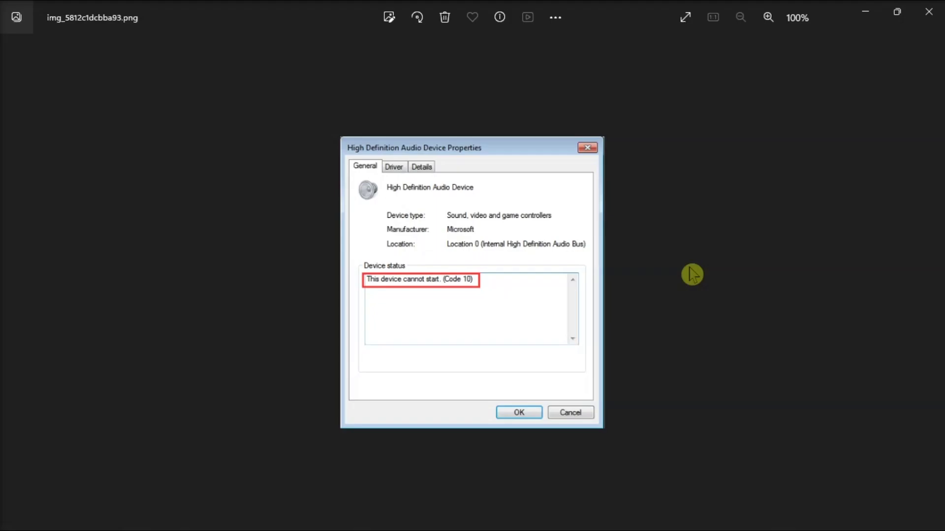
click(363, 519)
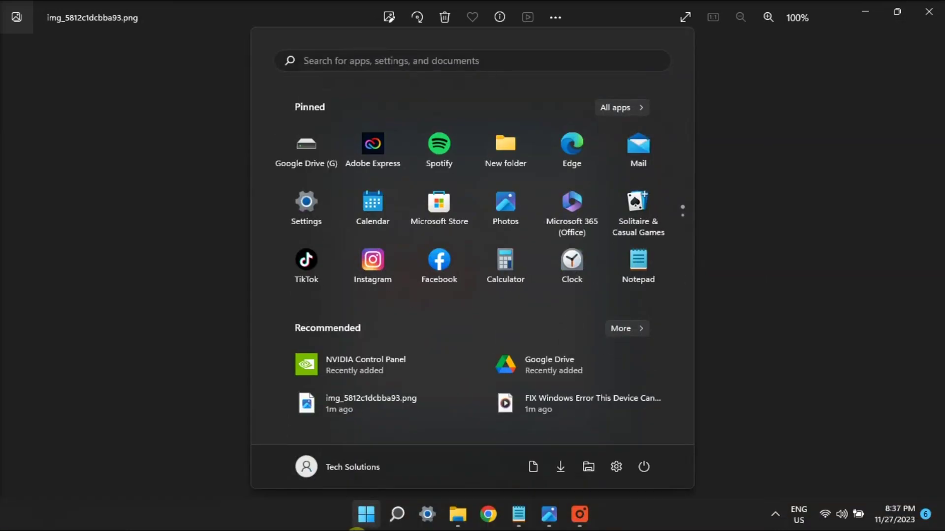
text(RUN)
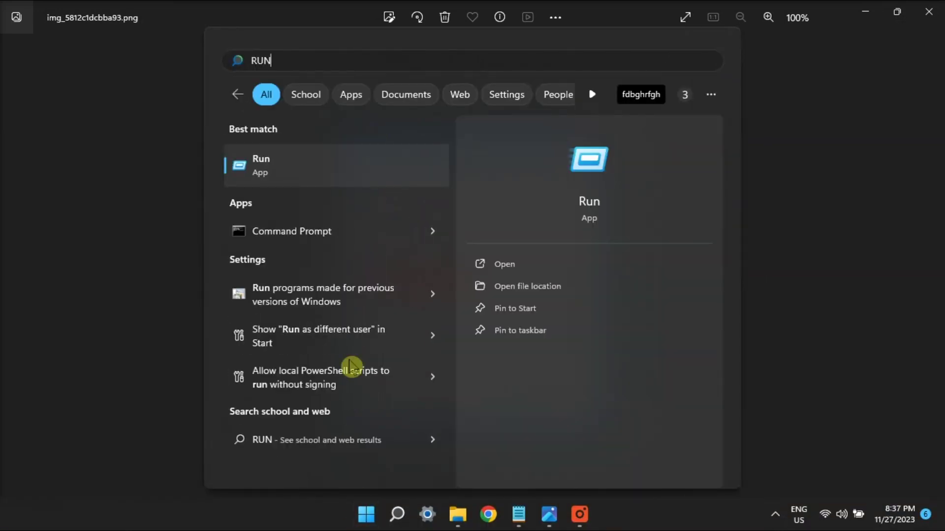
click(342, 184)
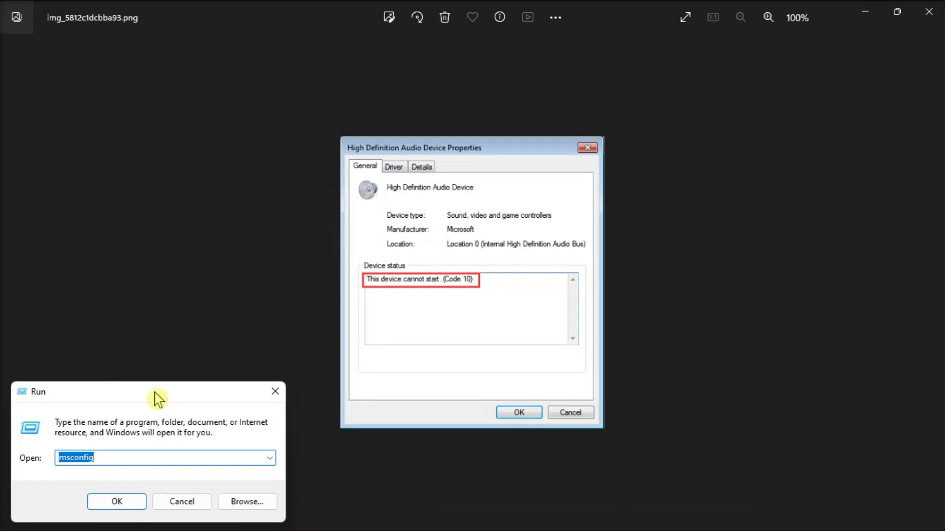
mouse_move(152, 395)
mouse_down()
mouse_move(516, 279)
mouse_move(481, 187)
mouse_up()
key(BackSpace)
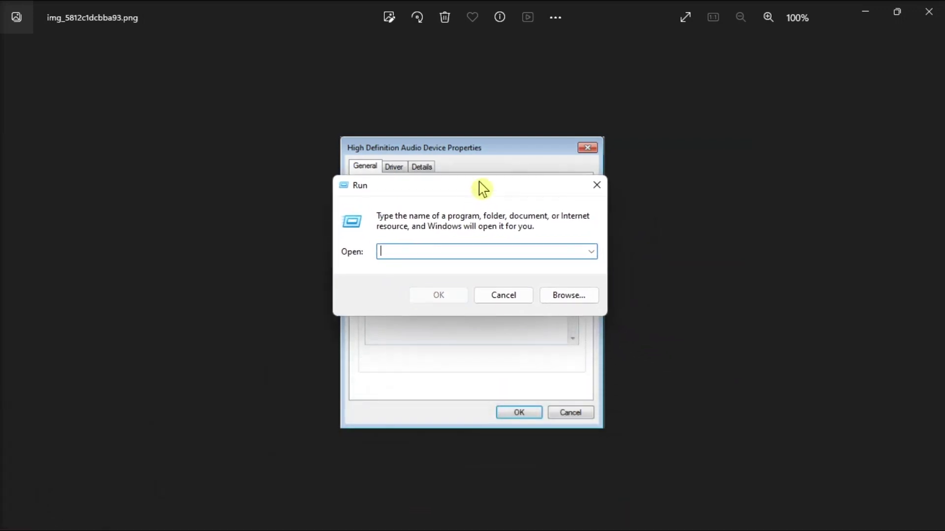
text(msdt.e)
key(Down)
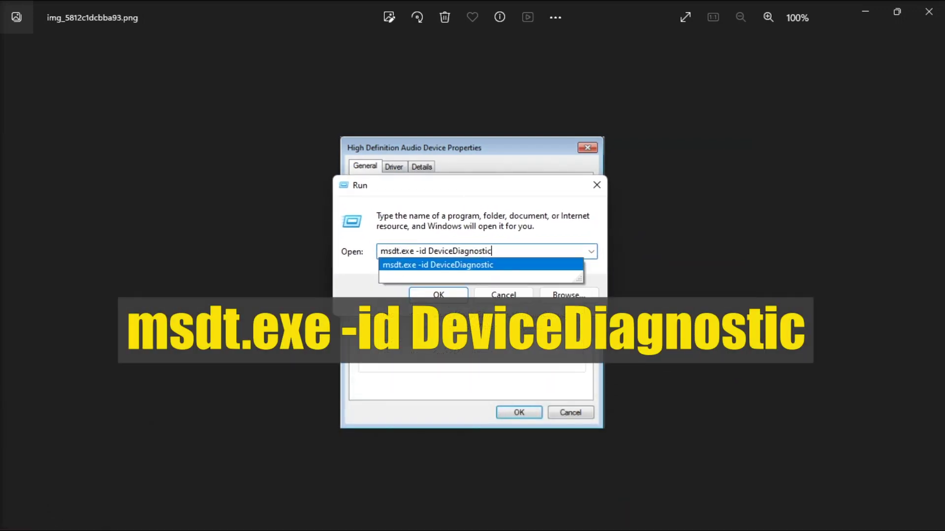
key(Return)
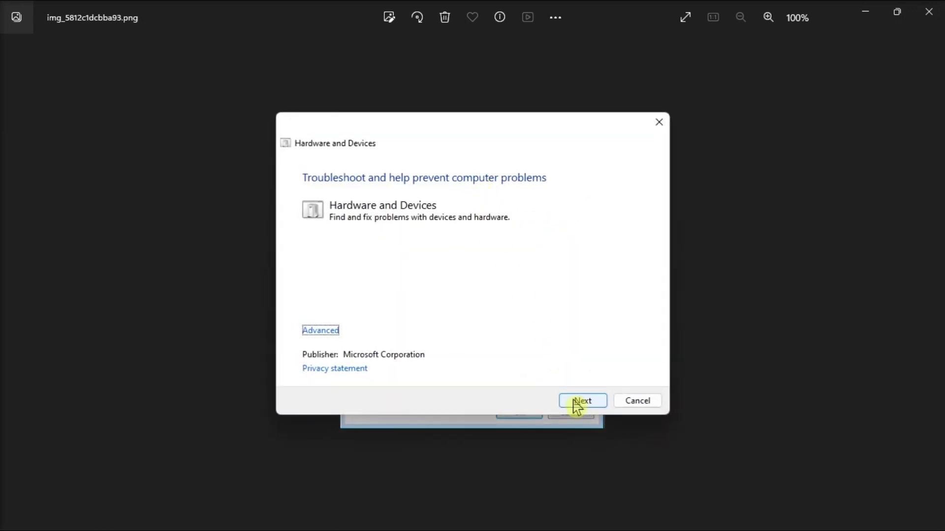
Step: Start the Hardware and Devices troubleshooter's problem detection
click(584, 407)
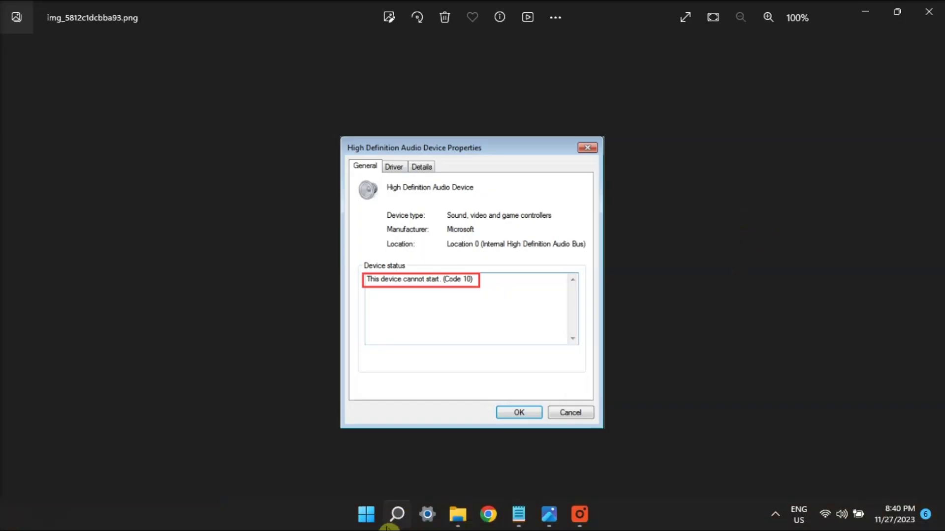
Step: In Device Manager, under Disk drives, start Update driver for the HS-SSD-E100 512G drive
click(367, 517)
text(dev)
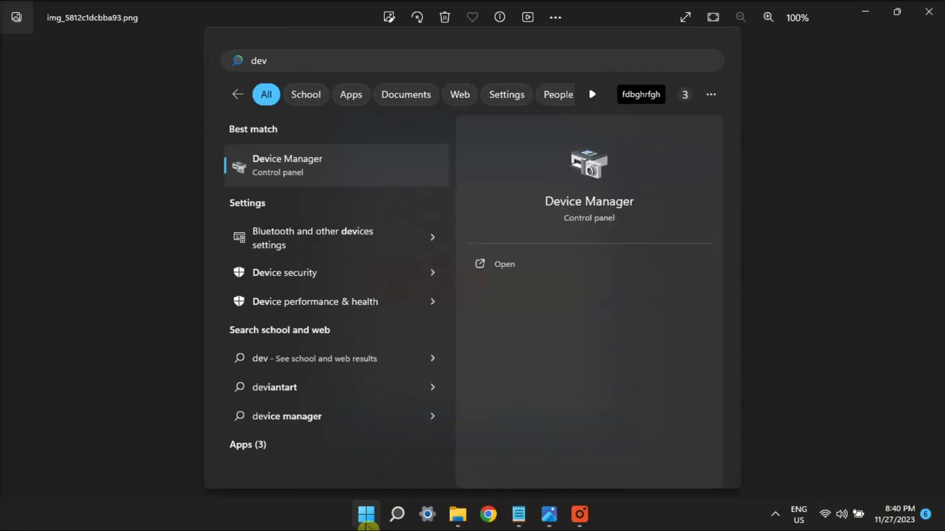
key(Return)
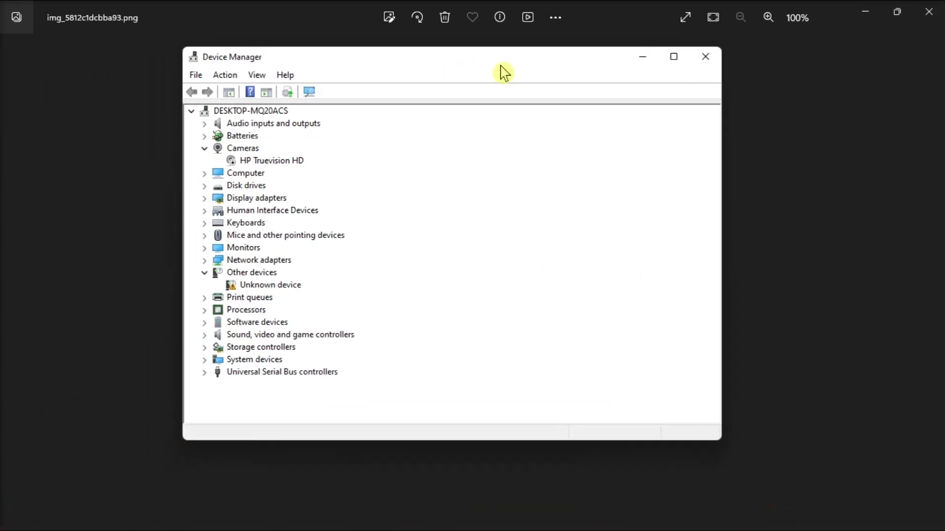
click(206, 185)
click(263, 199)
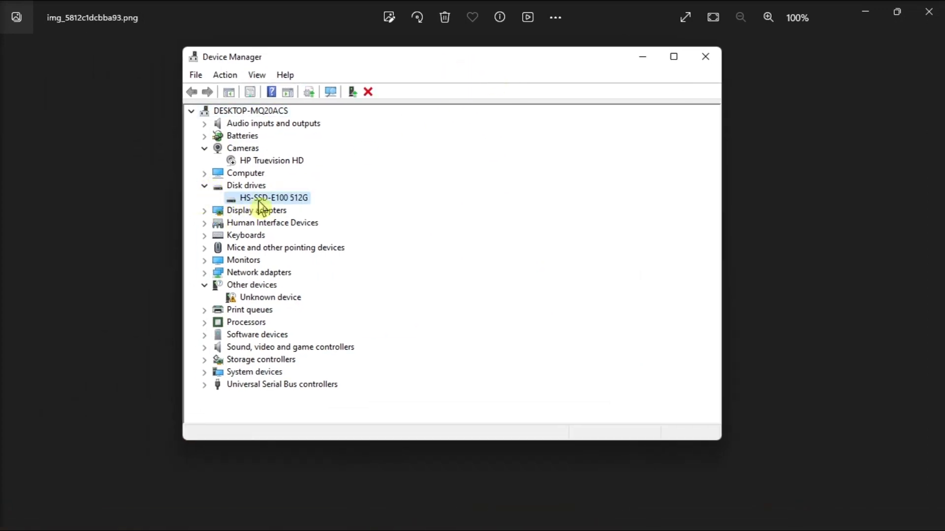
right_click(264, 201)
click(340, 212)
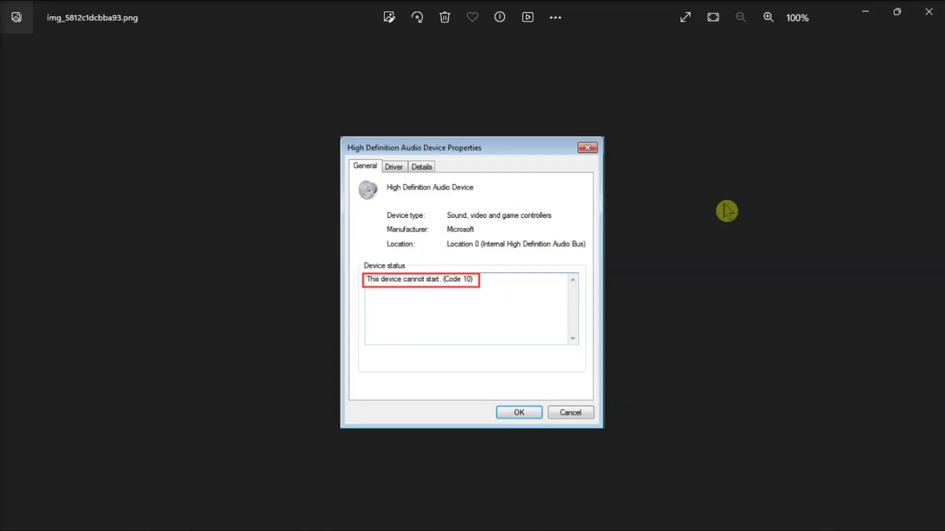
Step: Search 'dev' from Start and choose Device Manager in the results
click(365, 517)
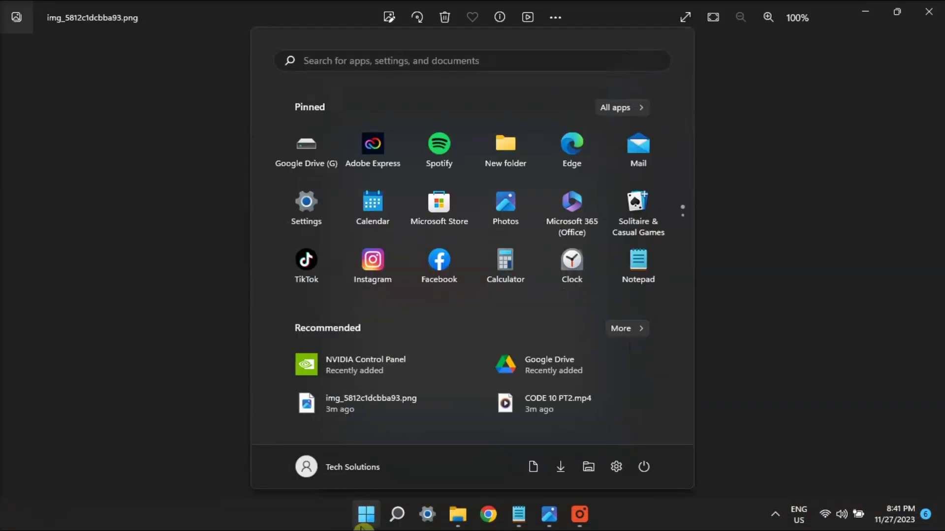
text(dev)
click(363, 520)
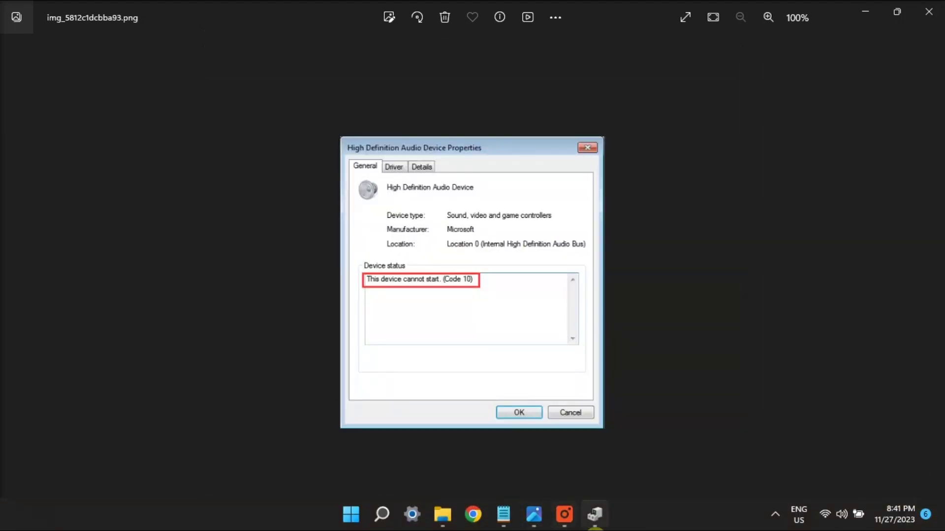
Step: Show the actions menu for High Definition Audio Device under Sound, video and game controllers
click(594, 515)
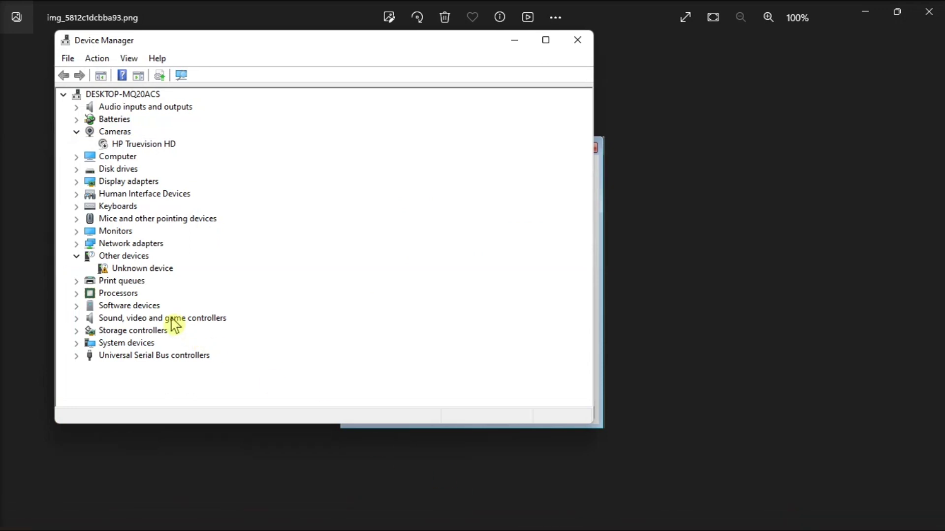
click(77, 318)
right_click(177, 336)
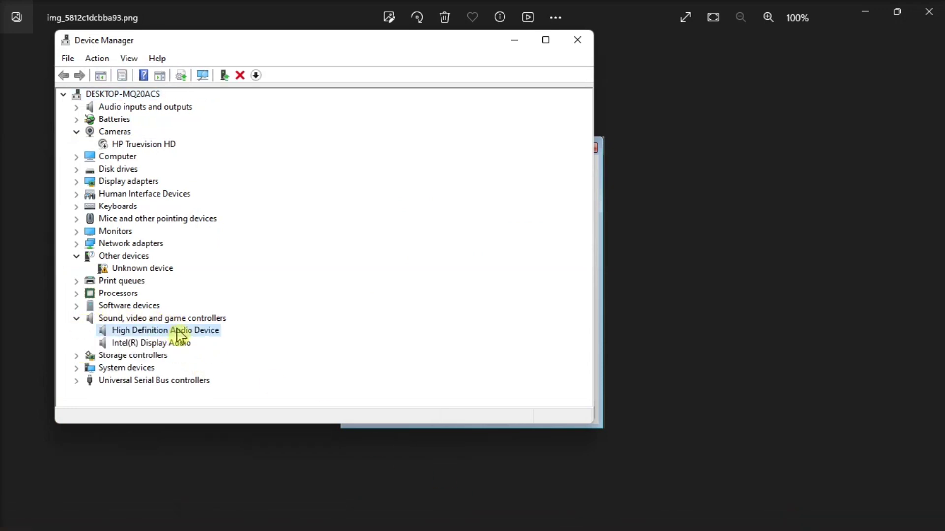